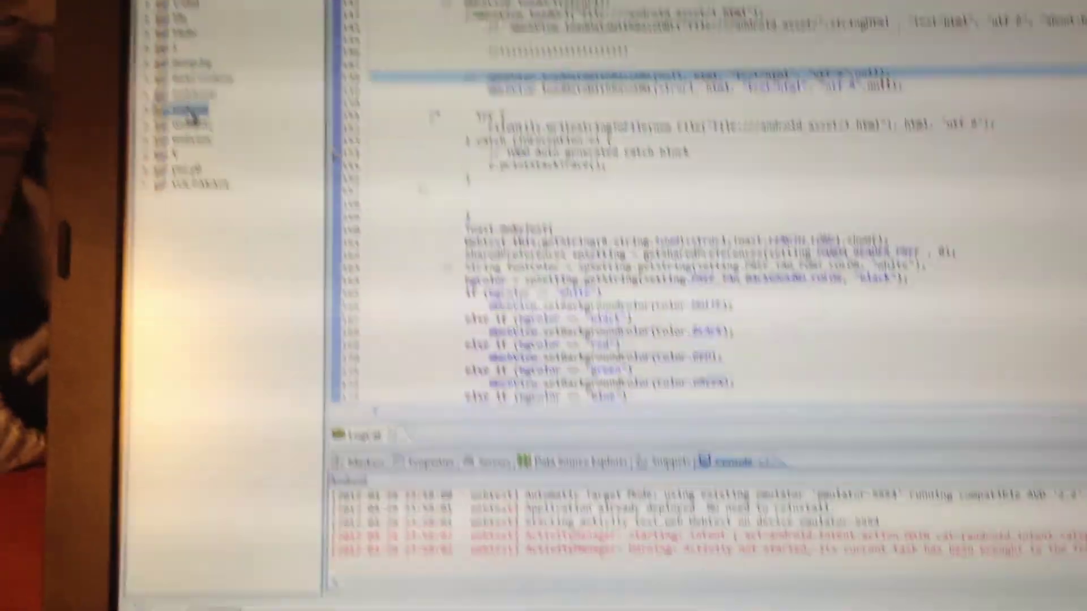
Run the webtest project as an Android Application on a new emulator
right_click(174, 101)
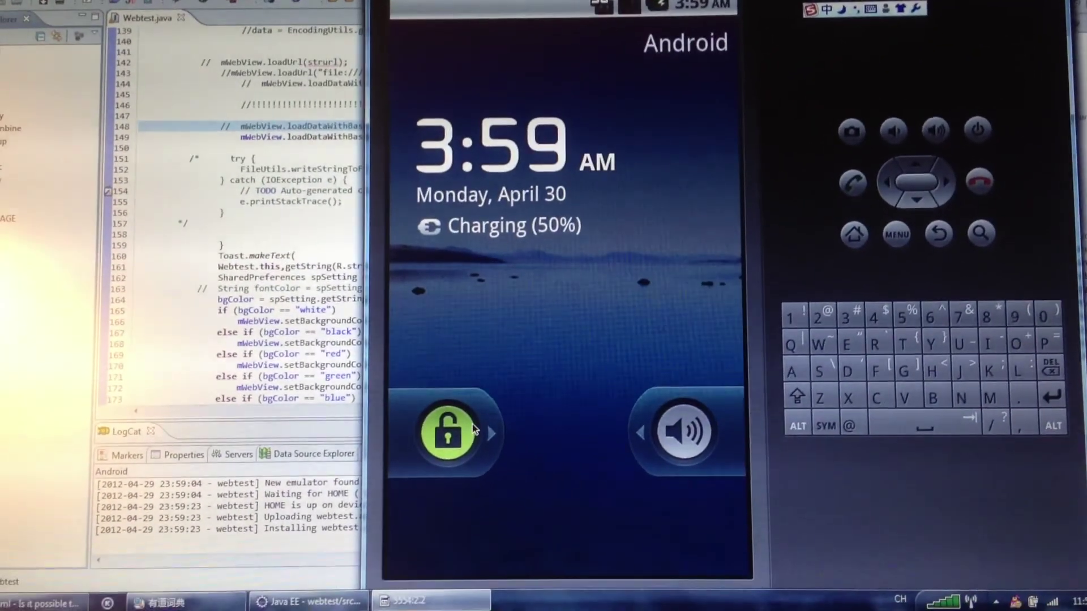
Unlock the emulator by sliding the lock-screen slider to the right
left_click_drag(444, 432, 657, 439)
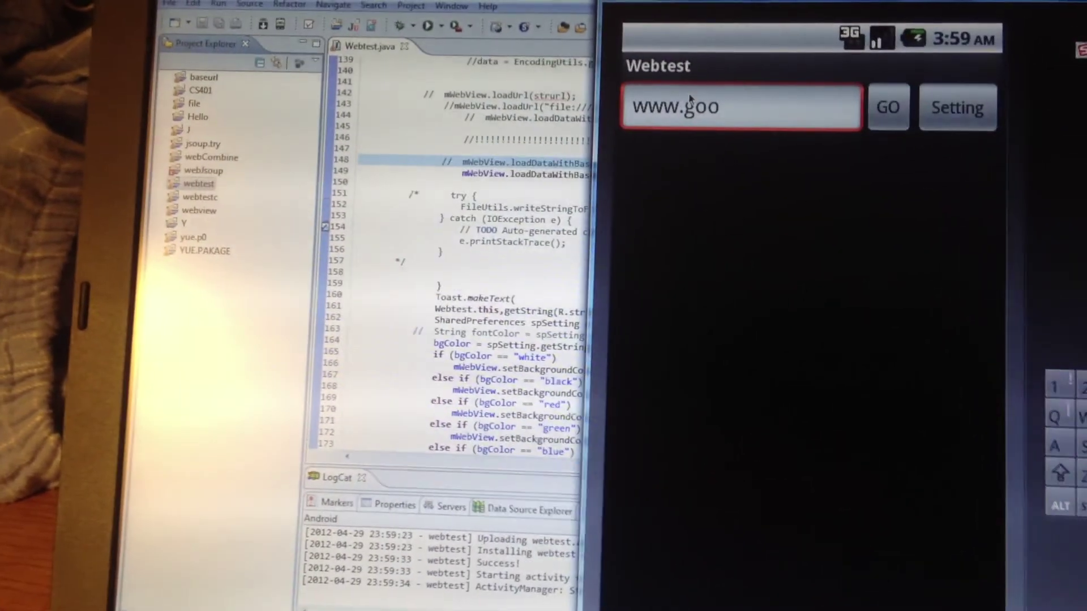
type("gle.")
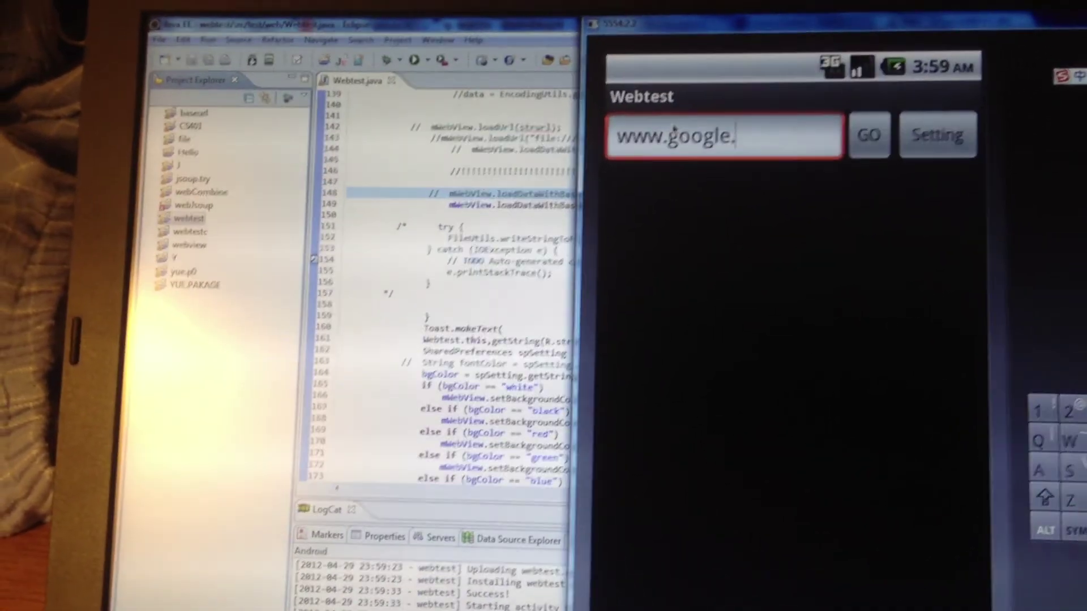
type("com")
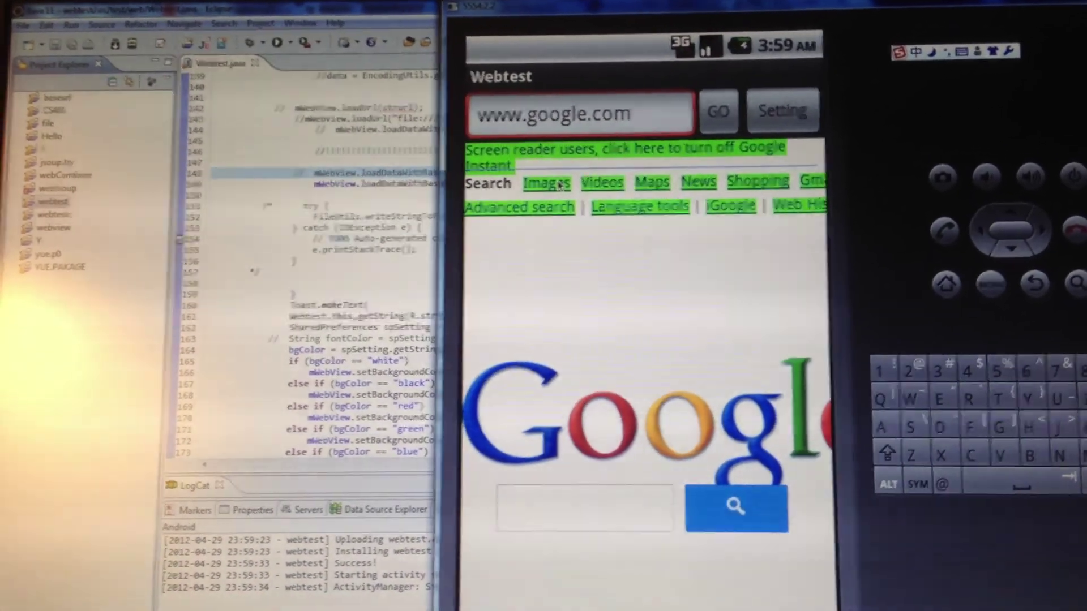
Go to Google Images in Webtest and shift the page to show the full logo
left_click(540, 161)
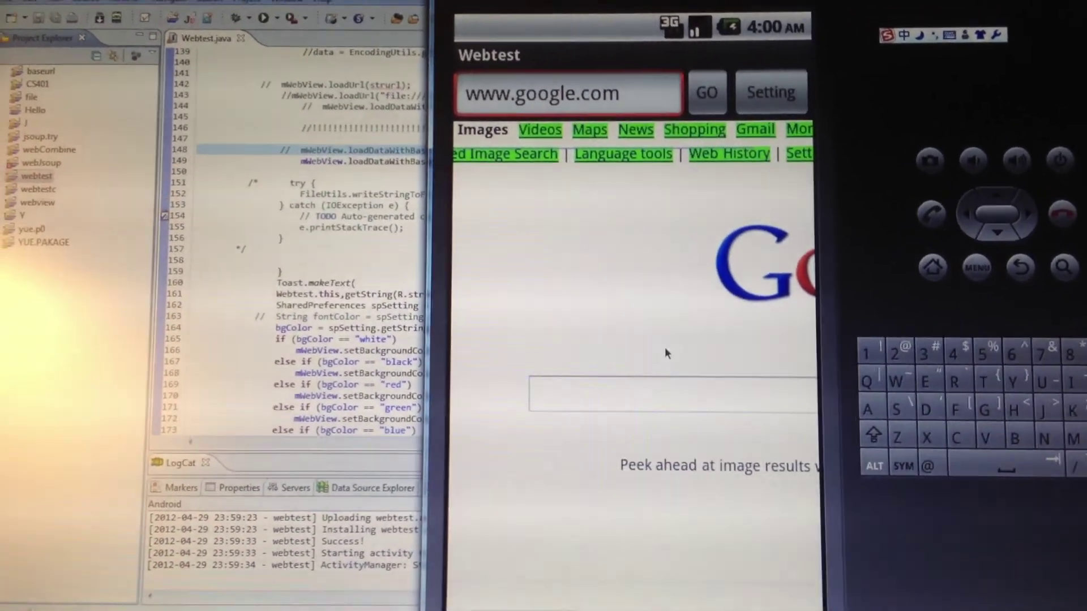
left_click_drag(664, 347, 524, 331)
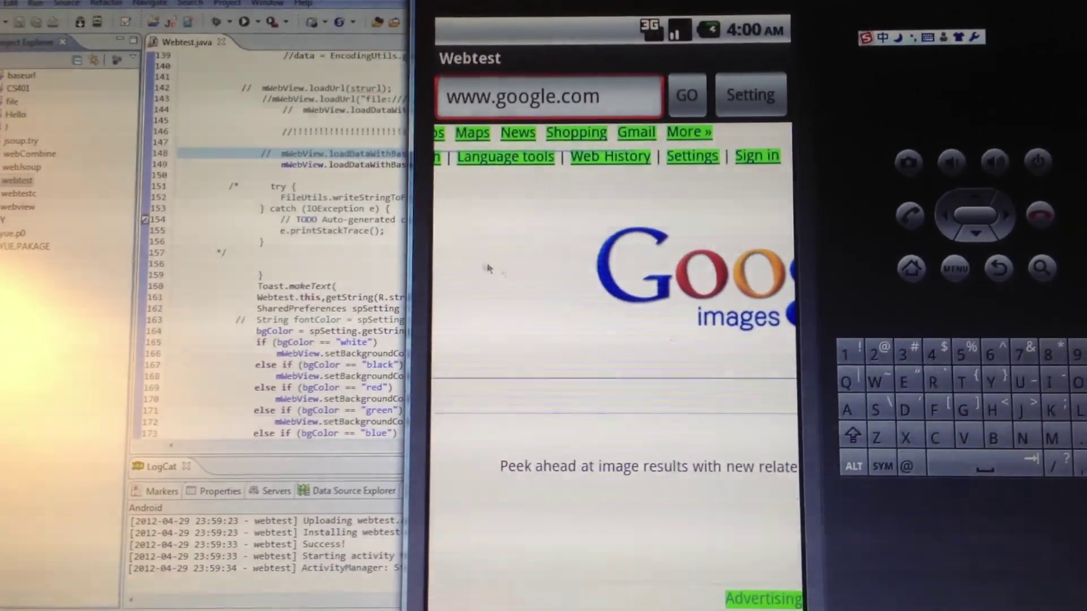
left_click_drag(599, 307, 522, 297)
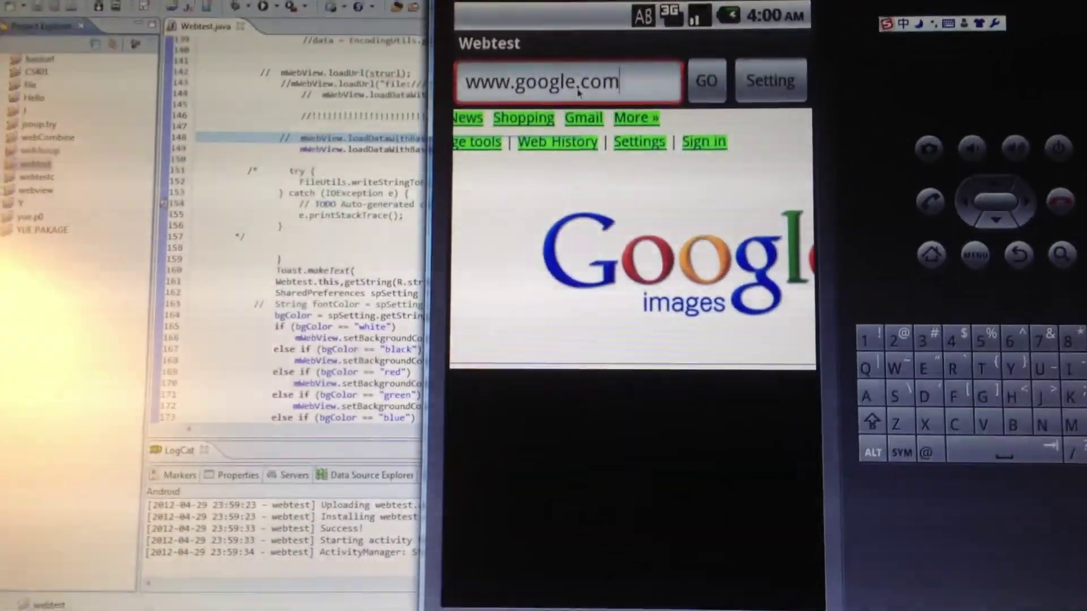
left_click(578, 111)
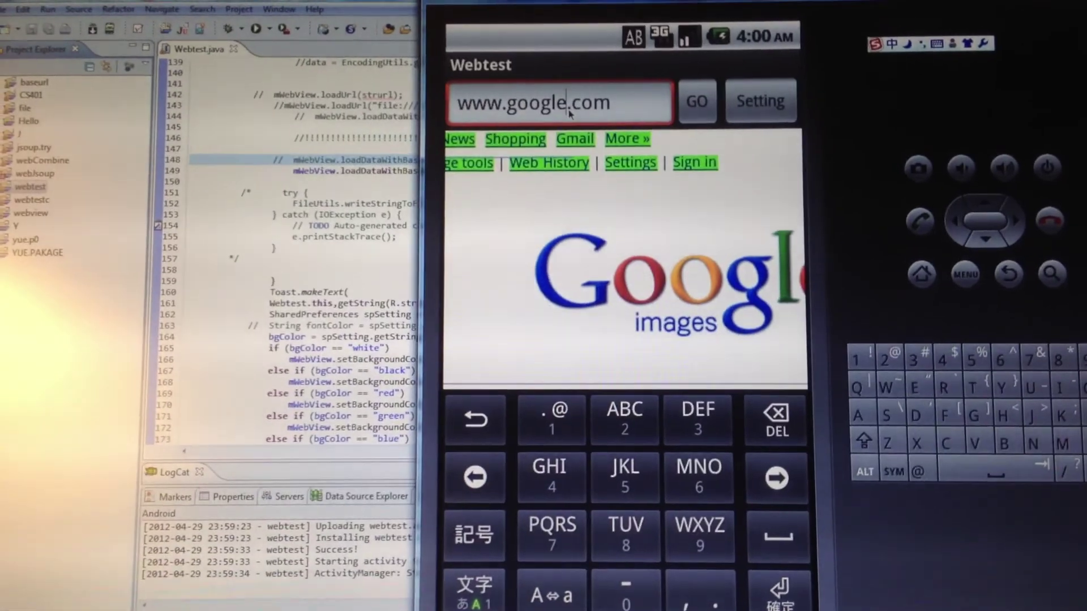
Change the address from google to baidu, load Baidu's homepage, and reach Webtest's display settings
key("BackSpace")
key("BackSpace")
key("BackSpace")
key("BackSpace")
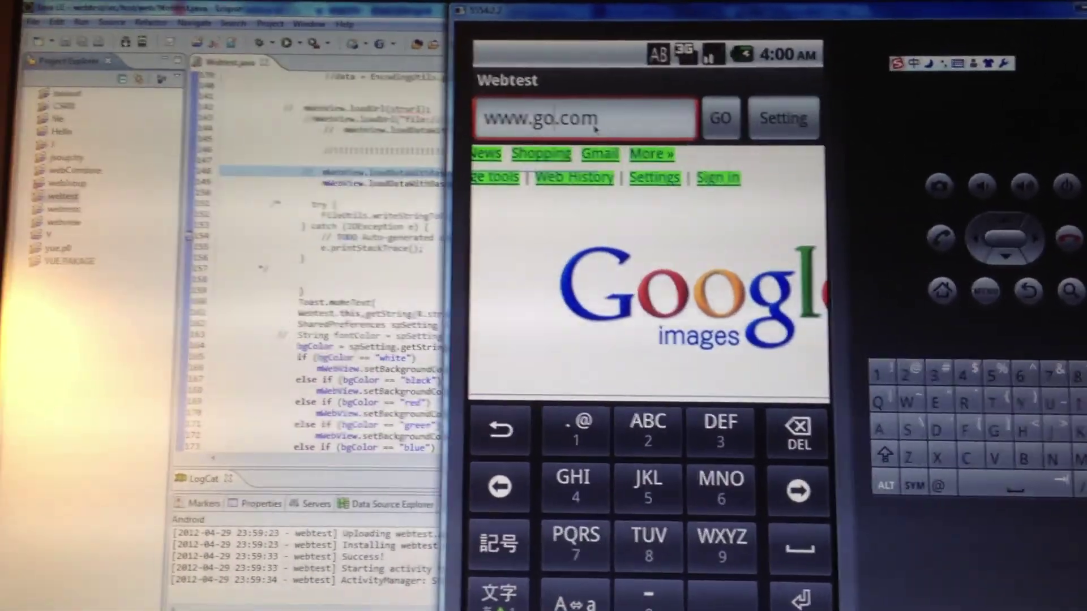
key("BackSpace")
key("BackSpace")
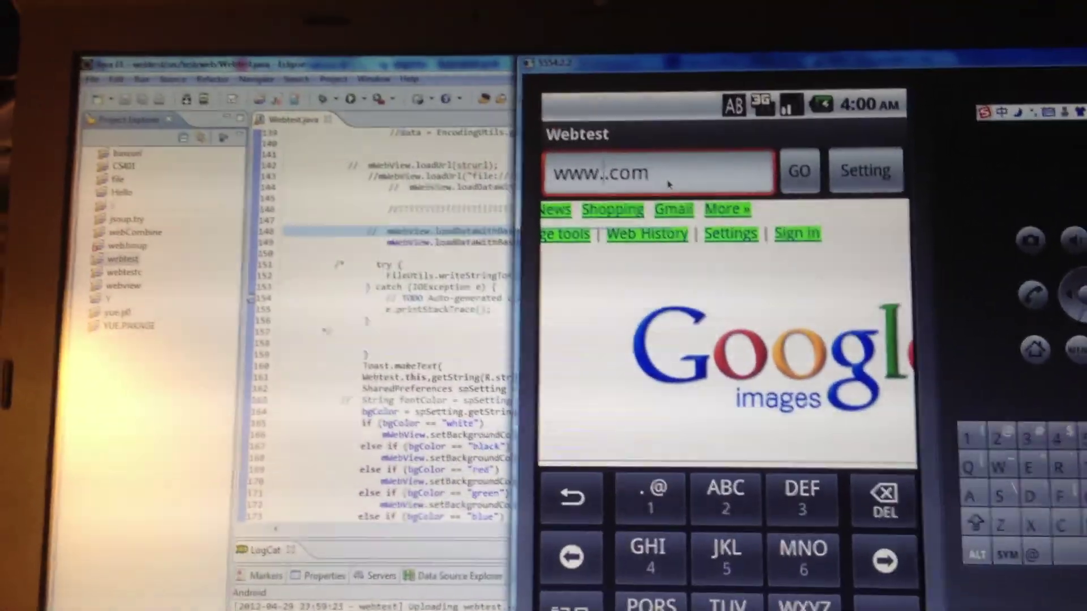
type("baidu")
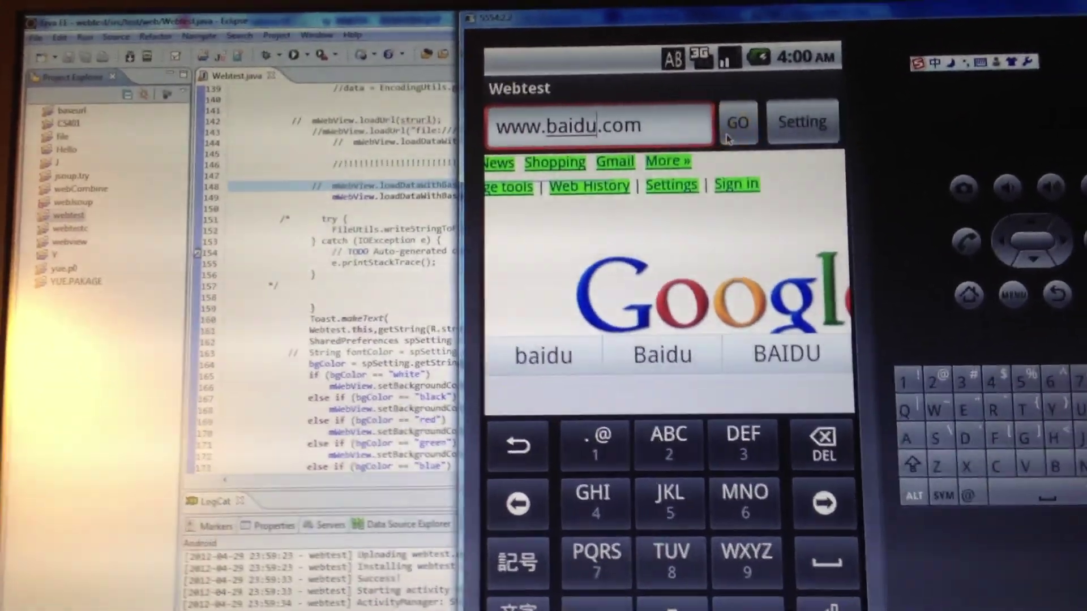
left_click(737, 122)
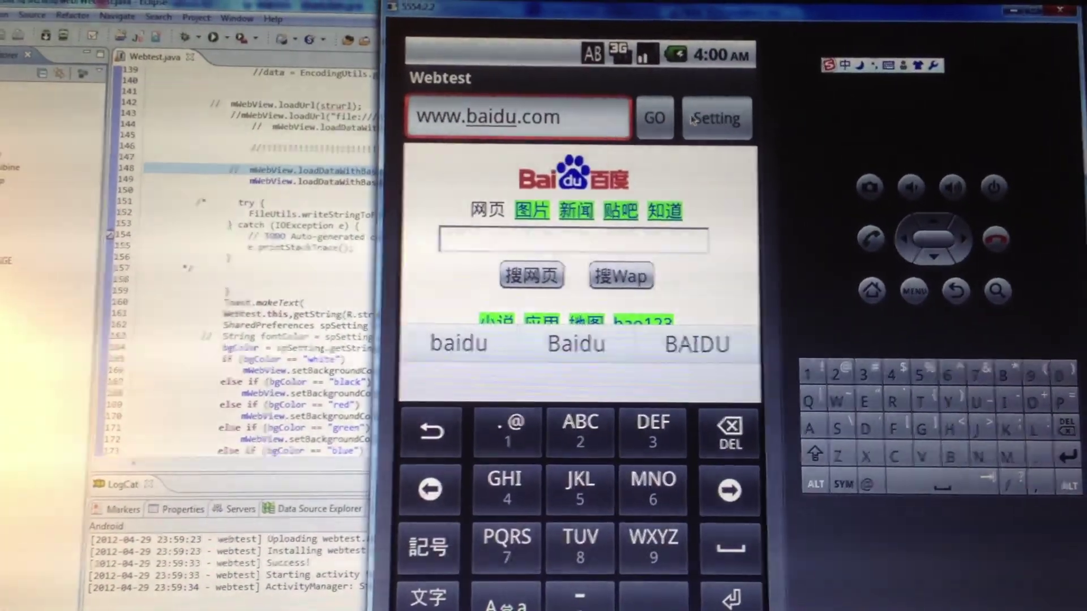
left_click(710, 114)
Choose black for bg_color, then use 'save and return' to go back to Baidu
left_click(621, 251)
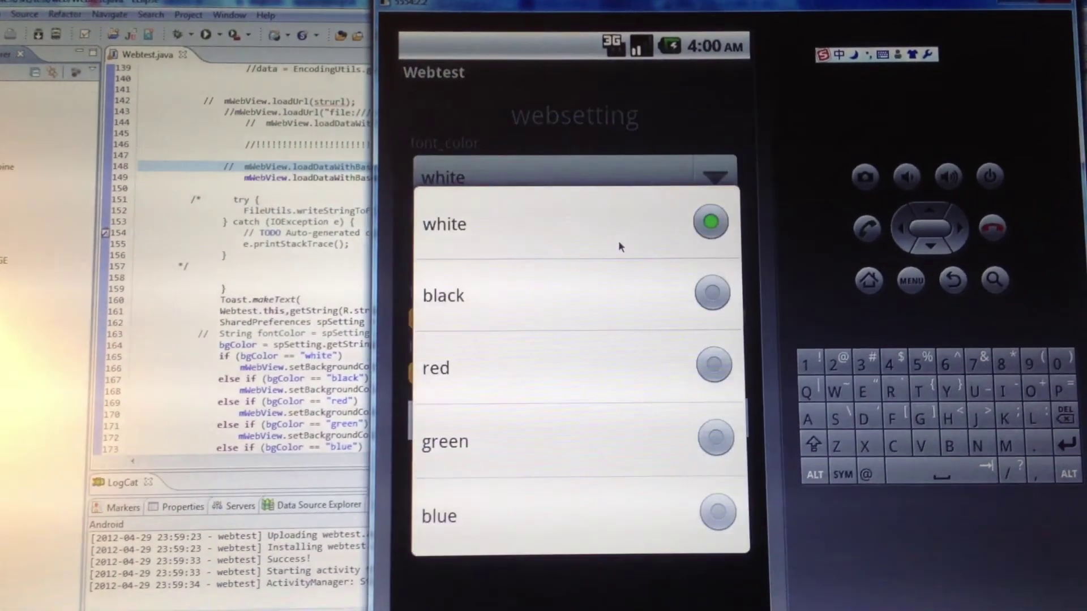
left_click(724, 299)
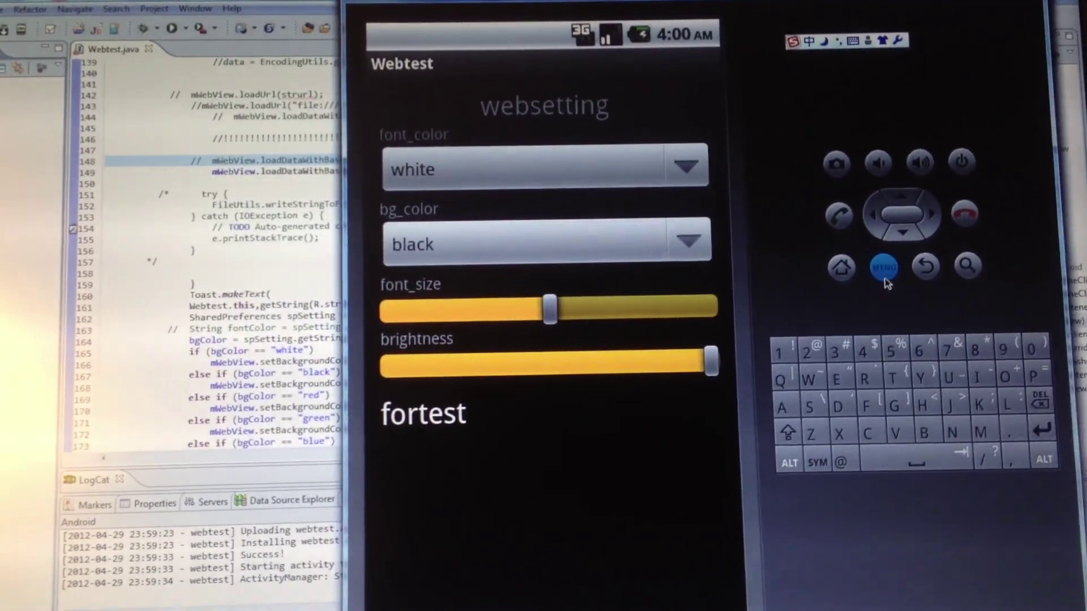
left_click(884, 269)
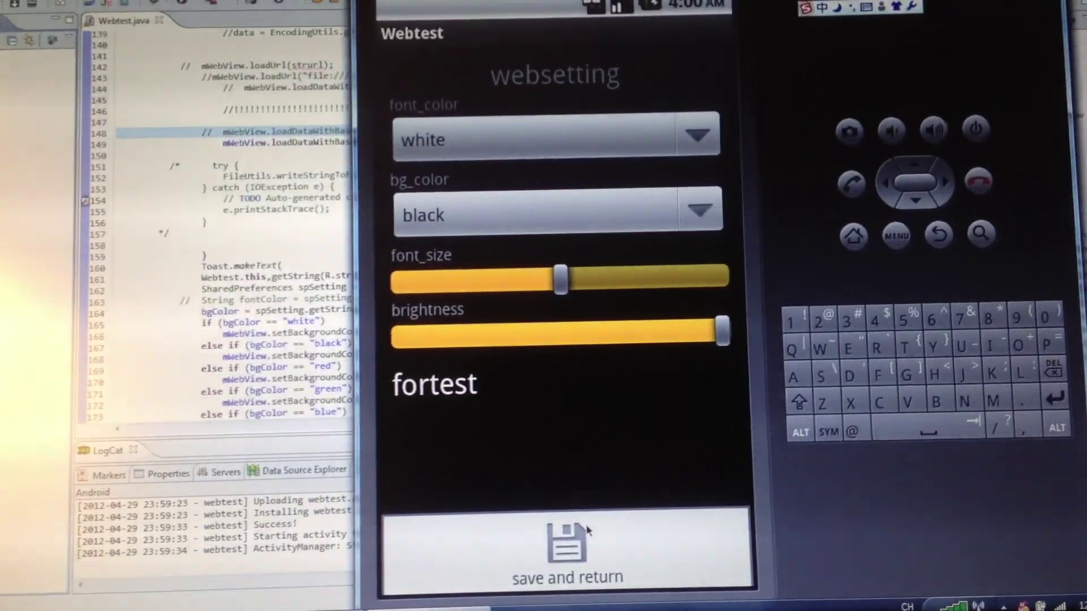
left_click(559, 577)
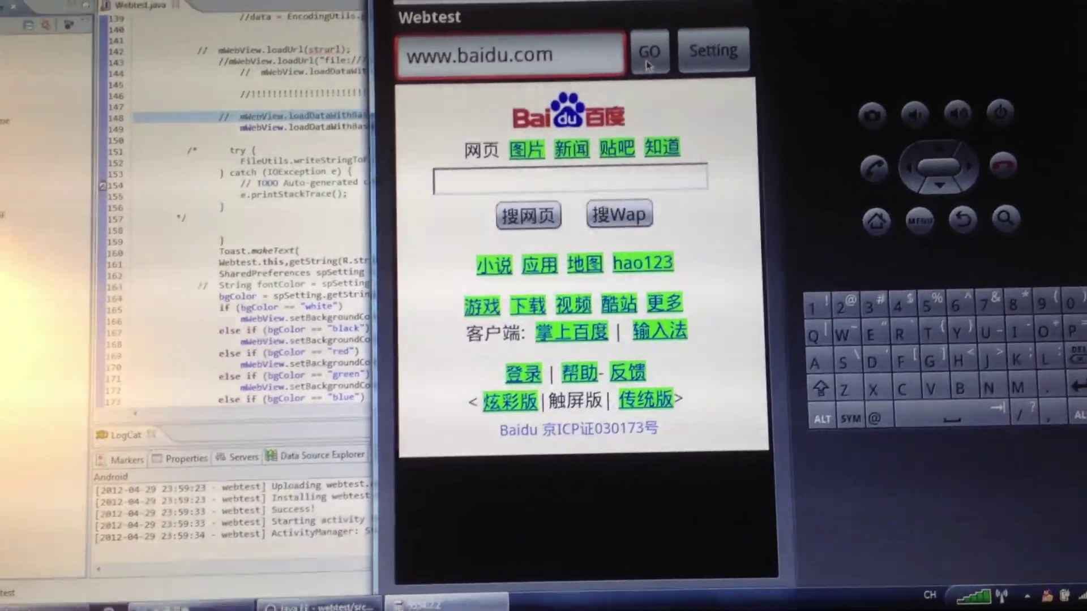
Reload Baidu on the black background and go to its 贴吧 (Tieba) page
left_click(657, 64)
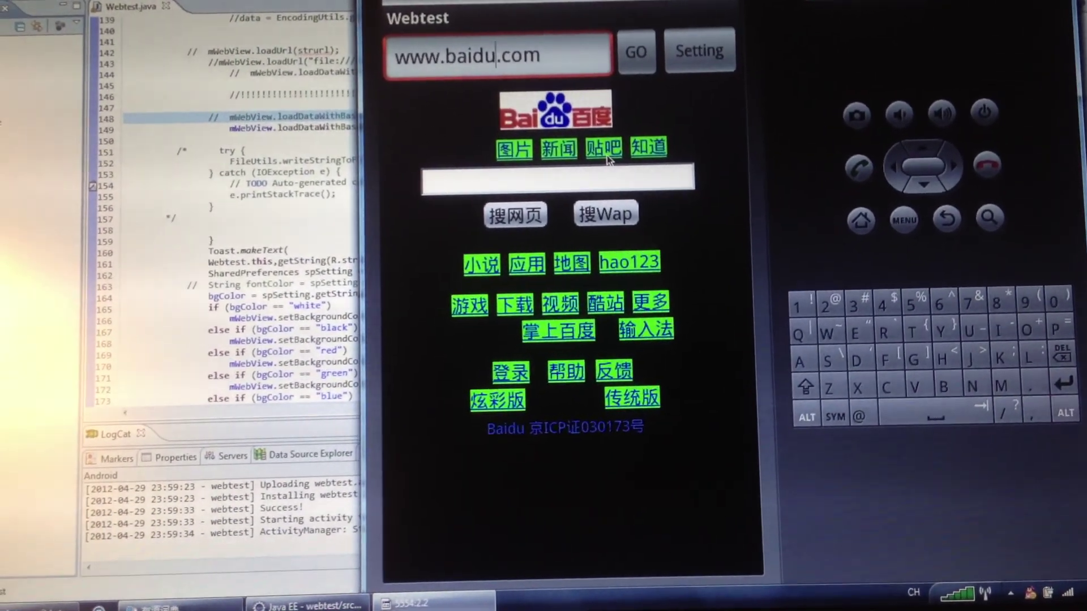
left_click(605, 152)
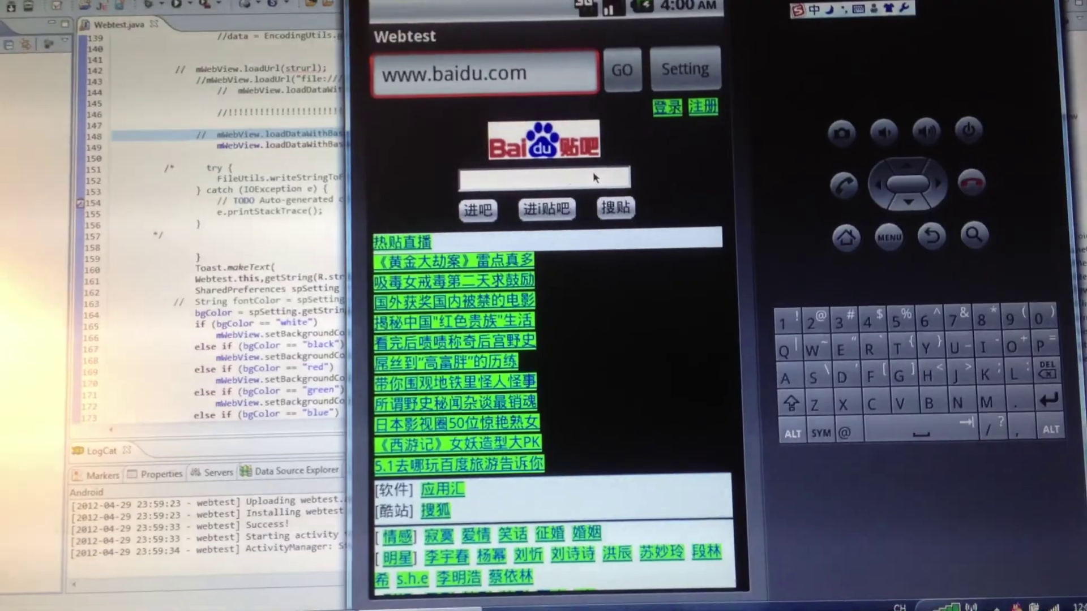